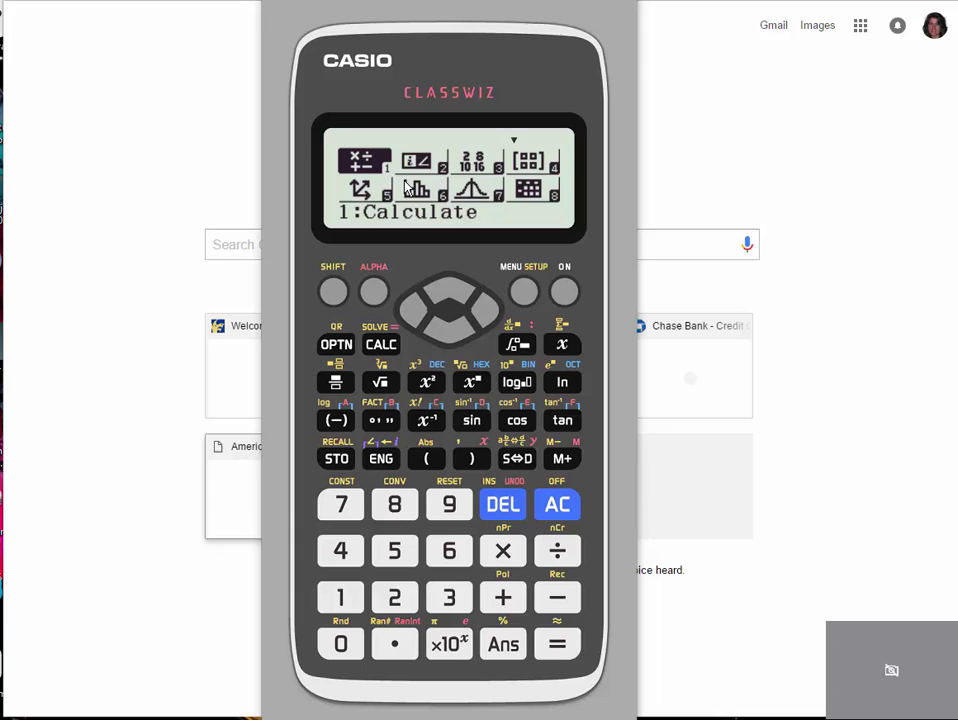
Choose the Equation/Func mode from the menu and select Simul Equation
{"action": "left_click", "coordinate": [452, 340]}
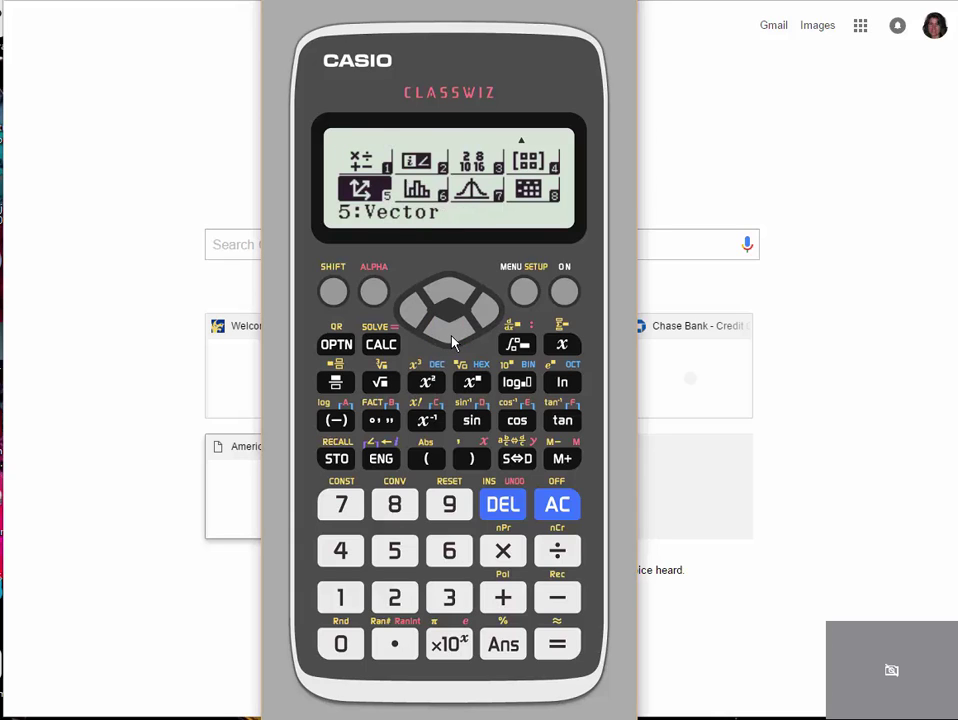
{"action": "left_click", "coordinate": [452, 340]}
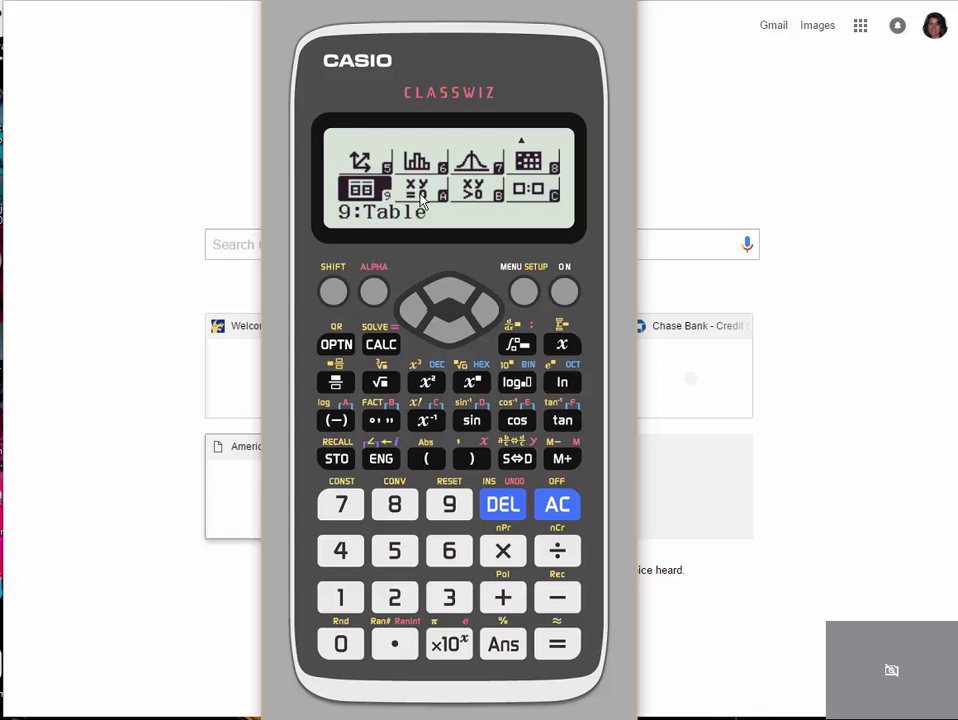
{"action": "left_click", "coordinate": [491, 318]}
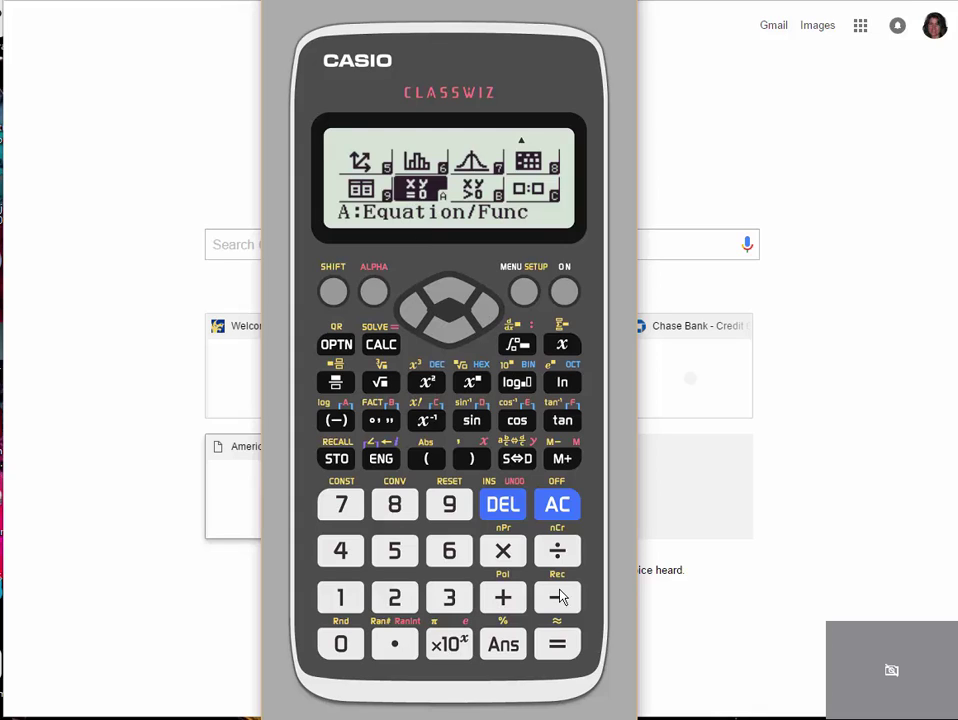
{"action": "left_click", "coordinate": [557, 648]}
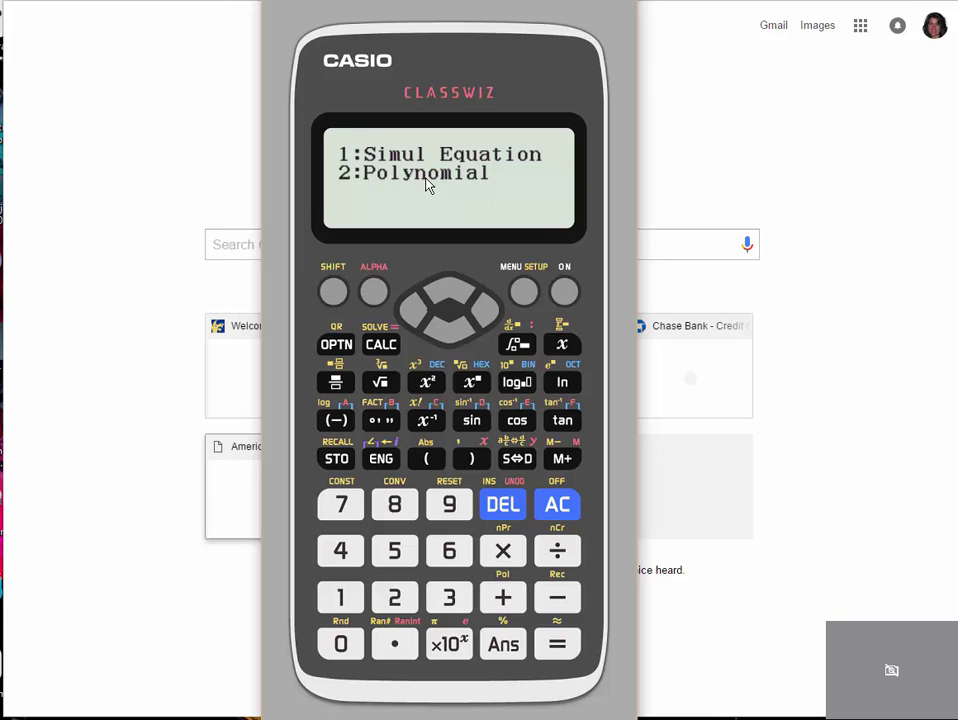
{"action": "left_click", "coordinate": [351, 608]}
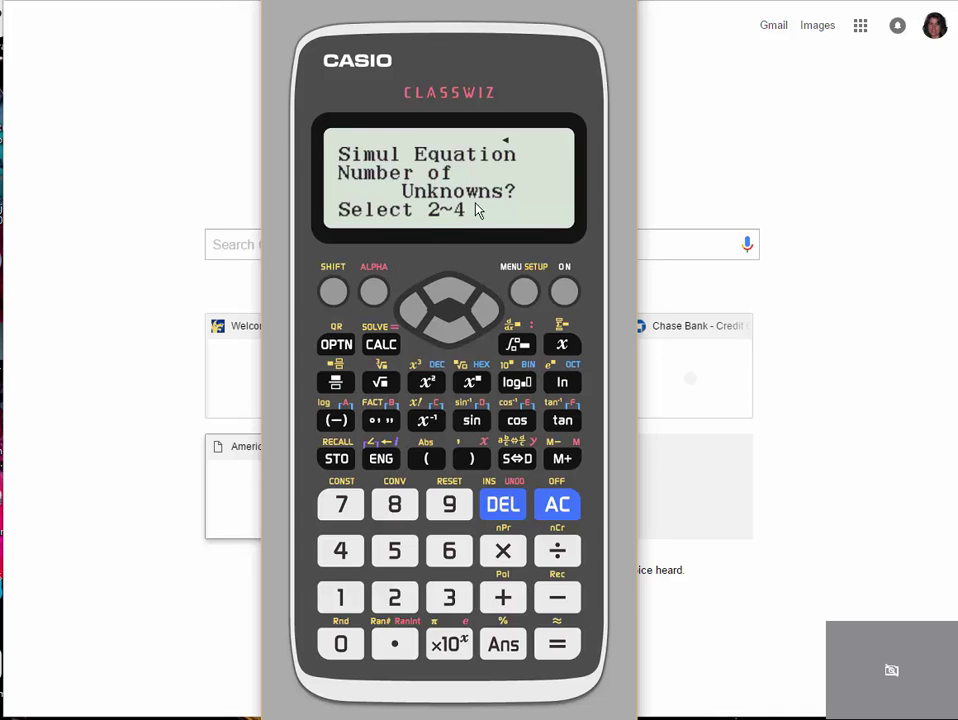
Choose 2 unknowns to get an empty x, y, constant coefficient grid
{"action": "left_click", "coordinate": [396, 603]}
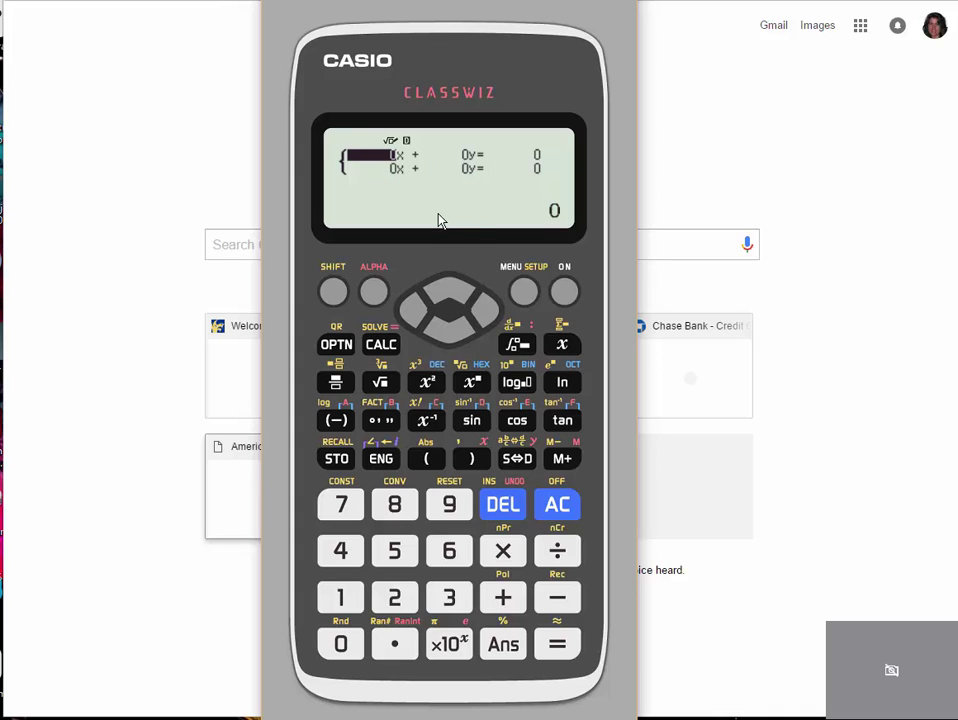
Fill the first row with x coefficient 1, y coefficient 1 and constant 85
{"action": "left_click", "coordinate": [345, 598]}
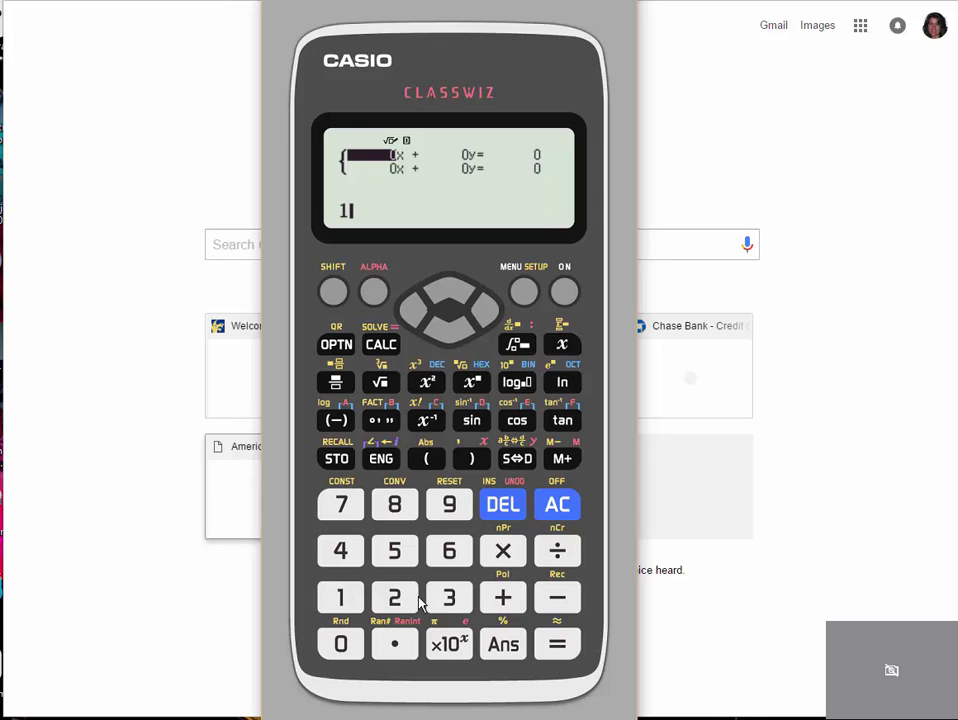
{"action": "left_click", "coordinate": [556, 648]}
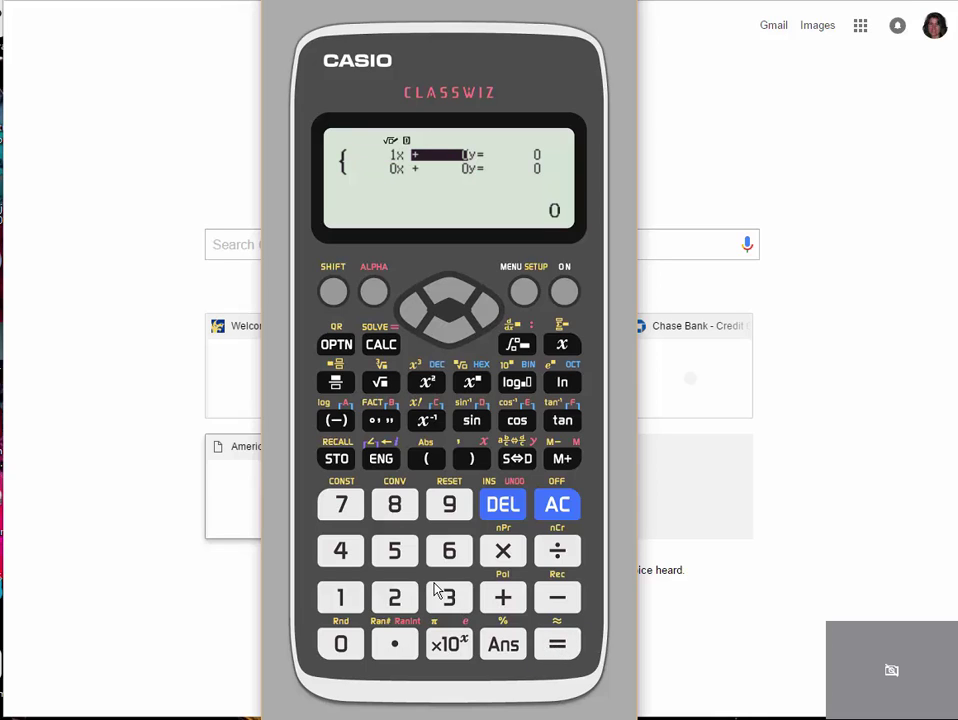
{"action": "left_click", "coordinate": [333, 599]}
{"action": "left_click", "coordinate": [557, 648]}
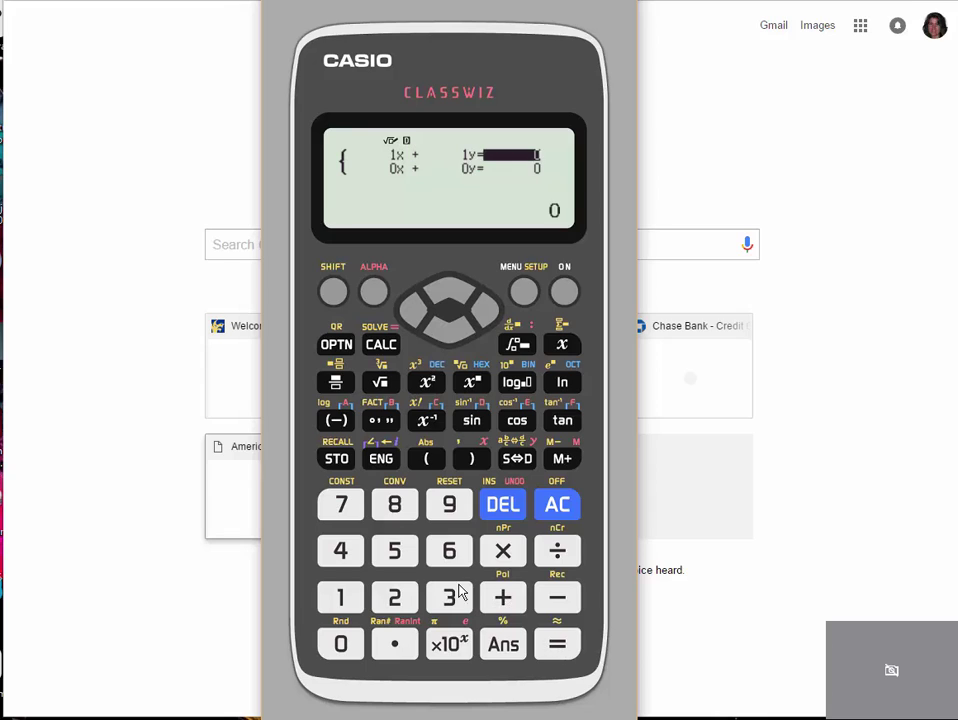
{"action": "left_click", "coordinate": [400, 508]}
{"action": "left_click", "coordinate": [396, 552]}
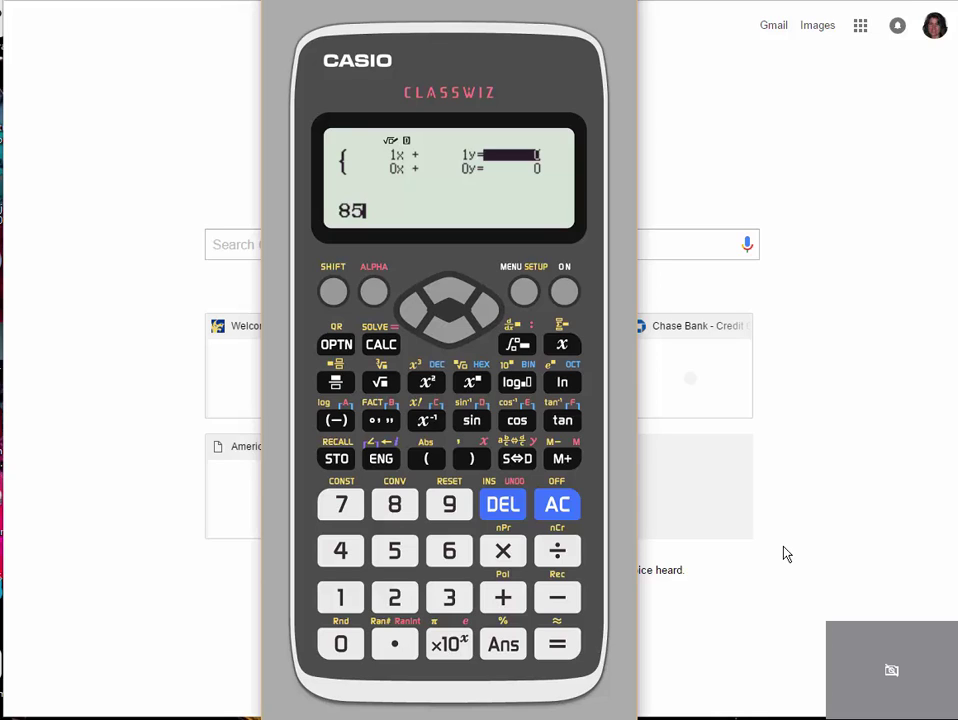
{"action": "left_click", "coordinate": [557, 648]}
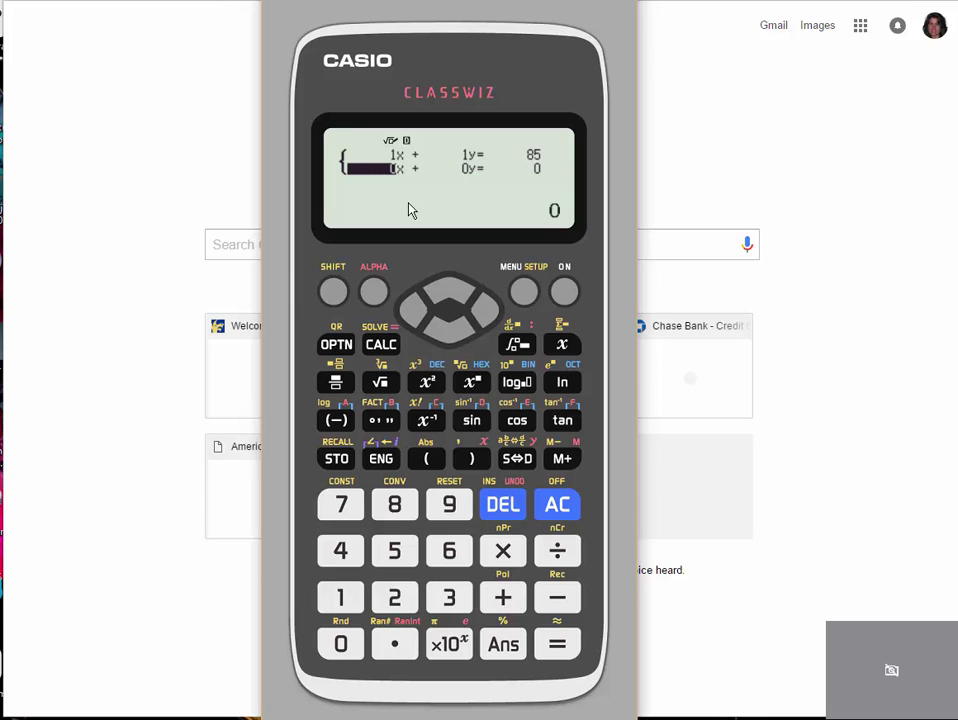
Fill the second row with x coefficient 0.1, y coefficient 0.25 and constant 12.75
{"action": "left_click", "coordinate": [395, 648]}
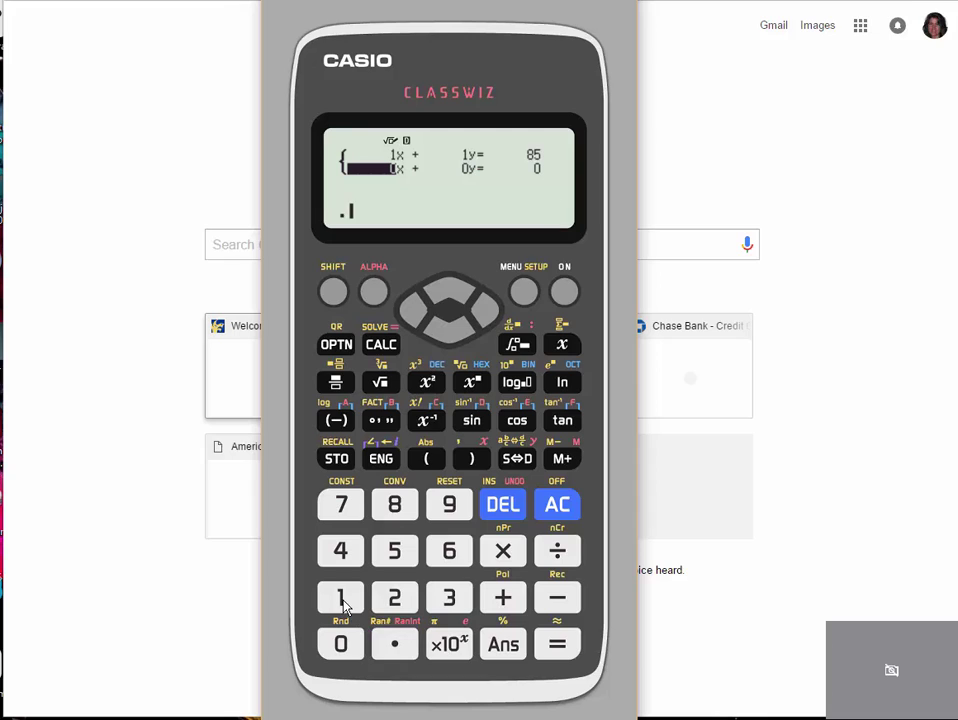
{"action": "left_click", "coordinate": [341, 600]}
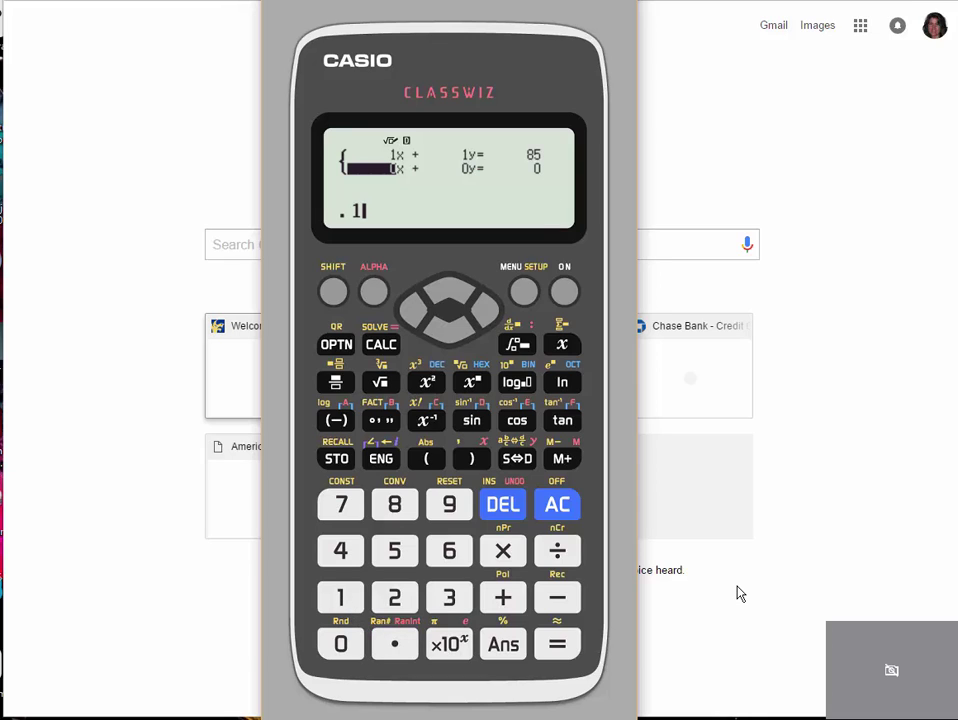
{"action": "left_click", "coordinate": [571, 645]}
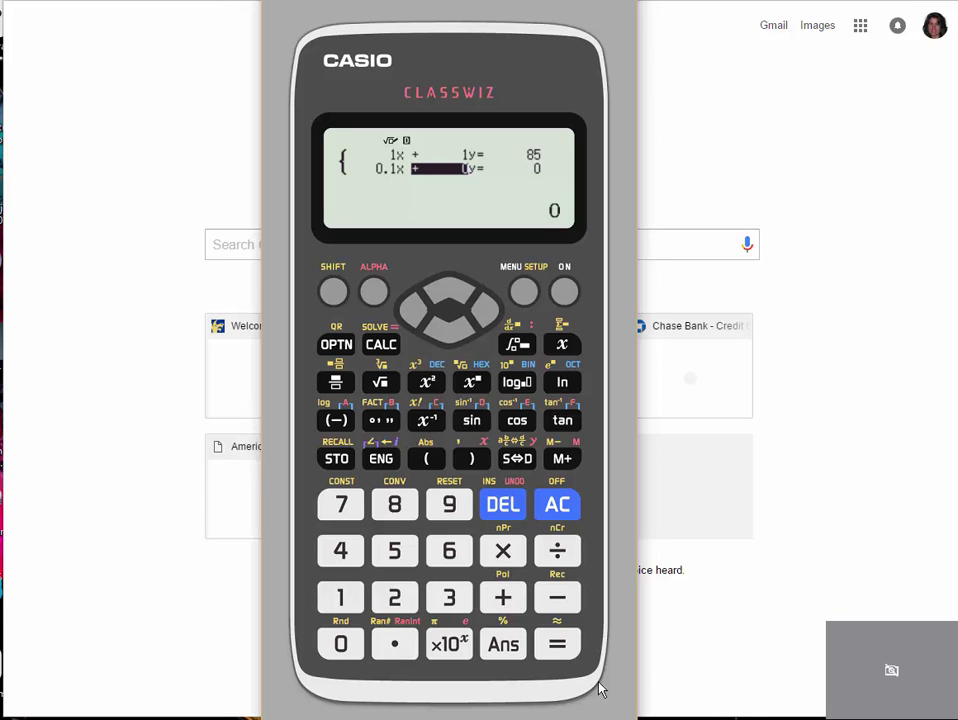
{"action": "left_click", "coordinate": [396, 646]}
{"action": "type", "text": "25"}
{"action": "left_click", "coordinate": [572, 646]}
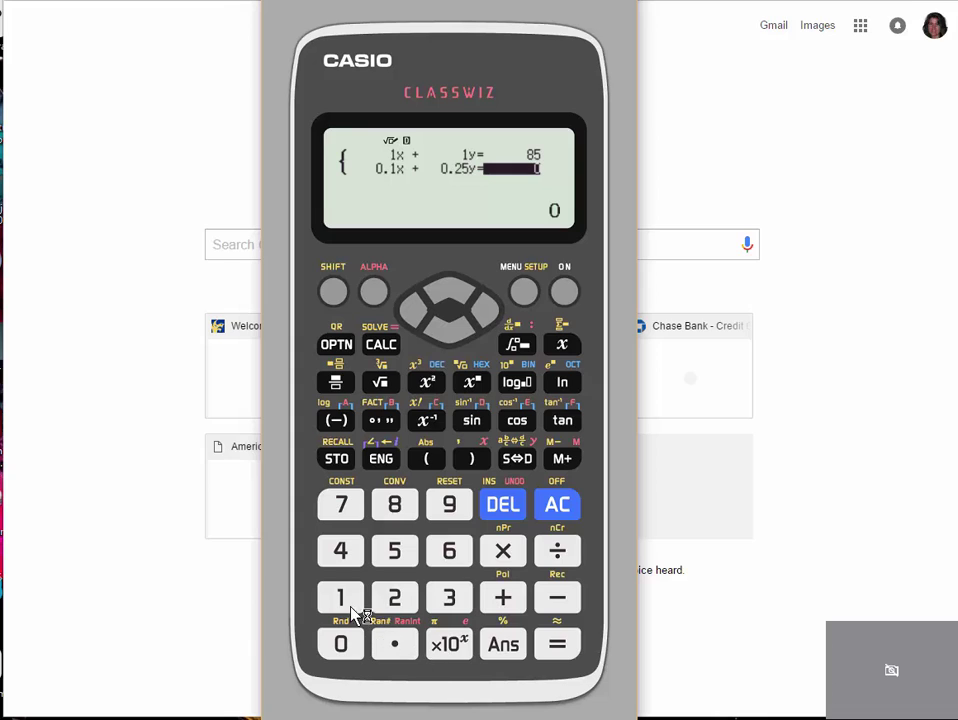
{"action": "left_click", "coordinate": [397, 645]}
{"action": "left_click", "coordinate": [340, 505]}
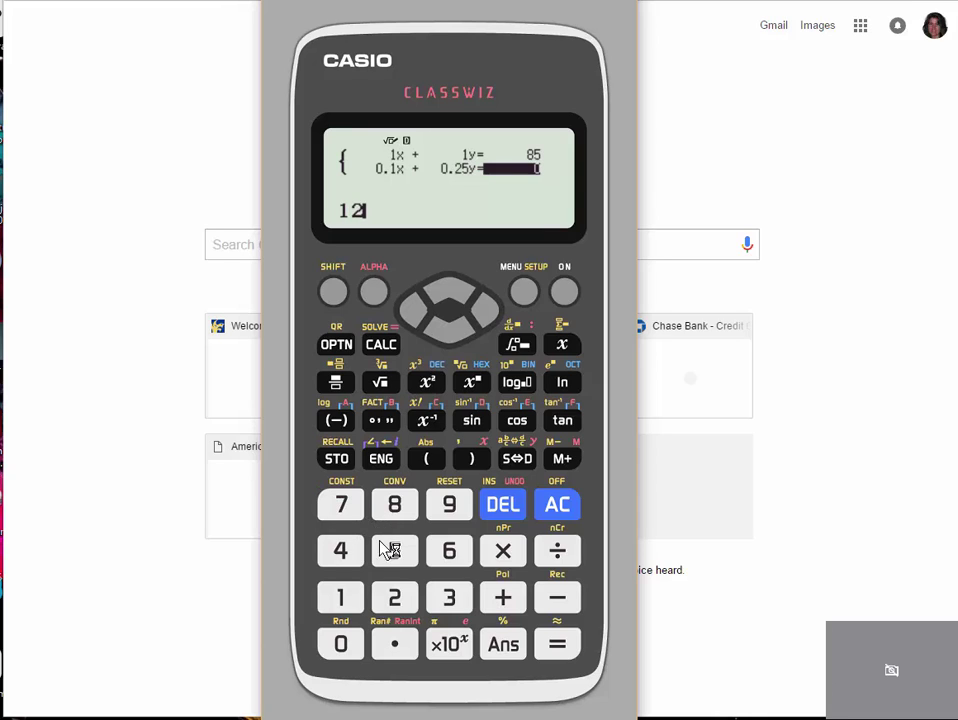
{"action": "left_click", "coordinate": [396, 566]}
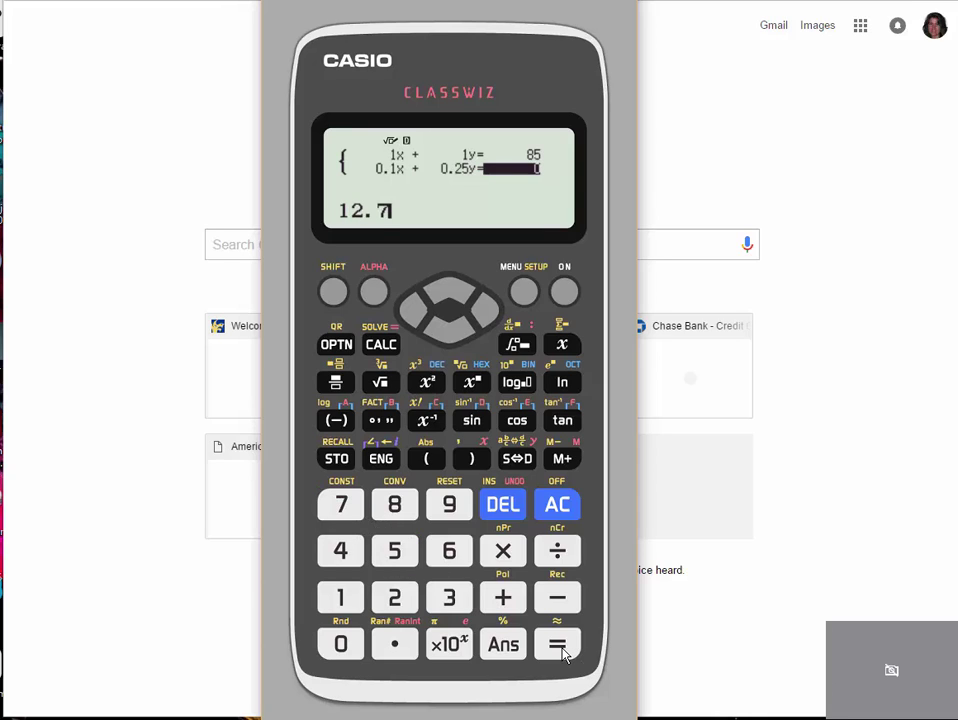
{"action": "left_click", "coordinate": [557, 646]}
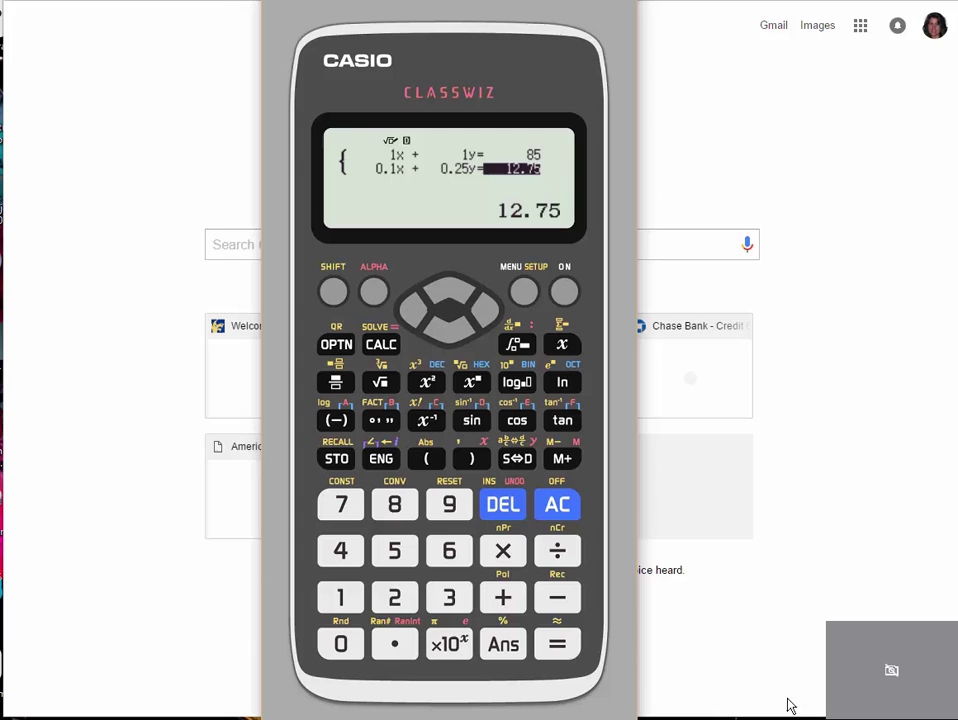
Solve the system and show x = 56.66666667 and y = 28.33333333 as decimals
{"action": "left_click", "coordinate": [557, 650]}
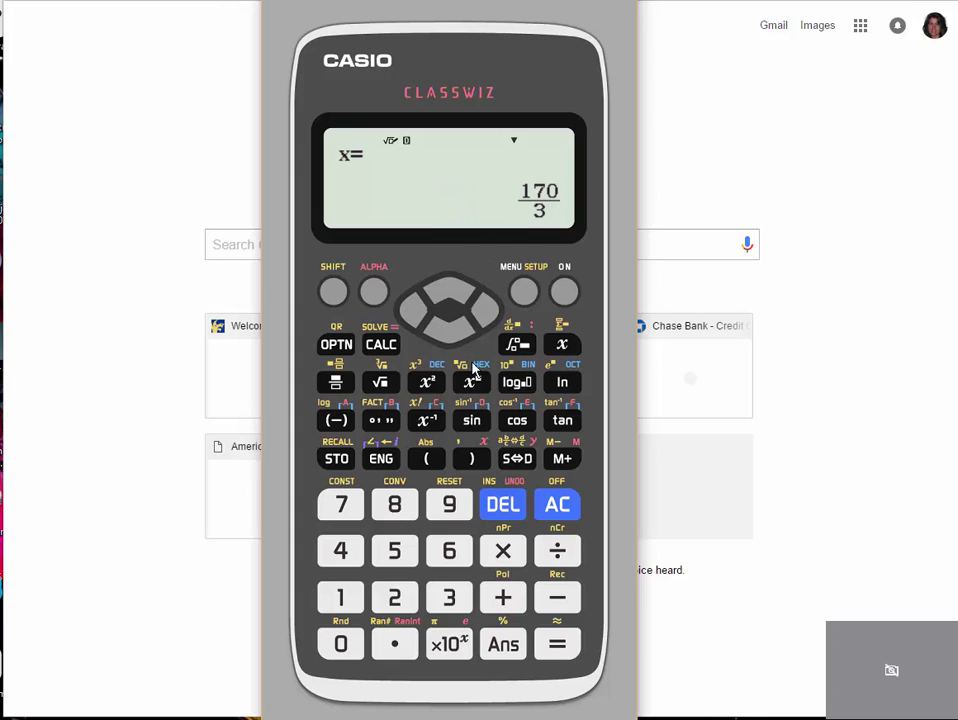
{"action": "left_click", "coordinate": [518, 459]}
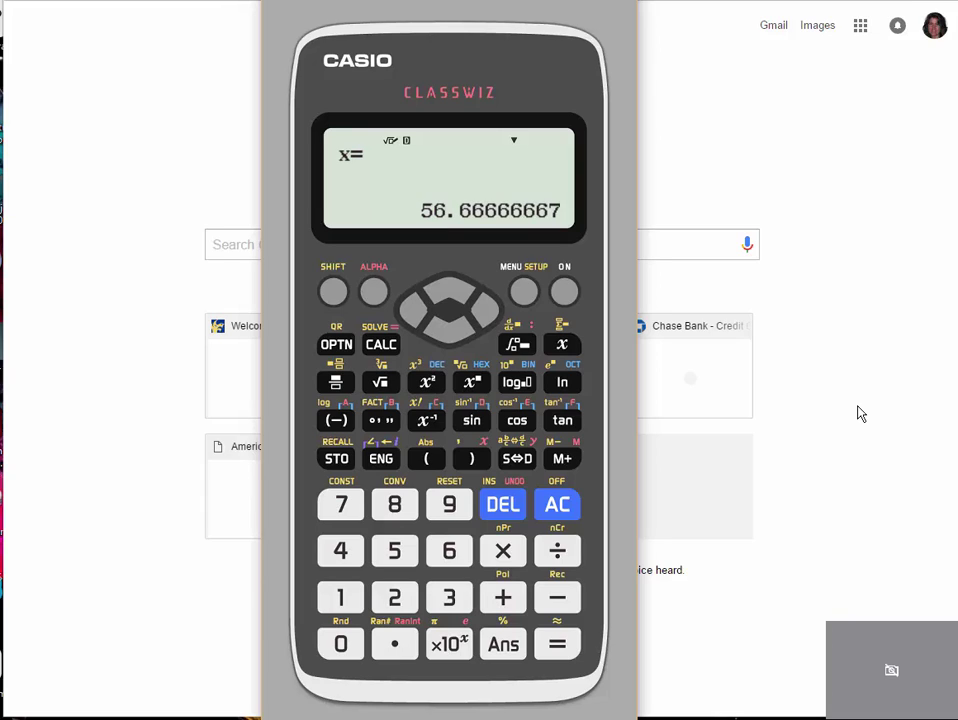
{"action": "left_click", "coordinate": [558, 655]}
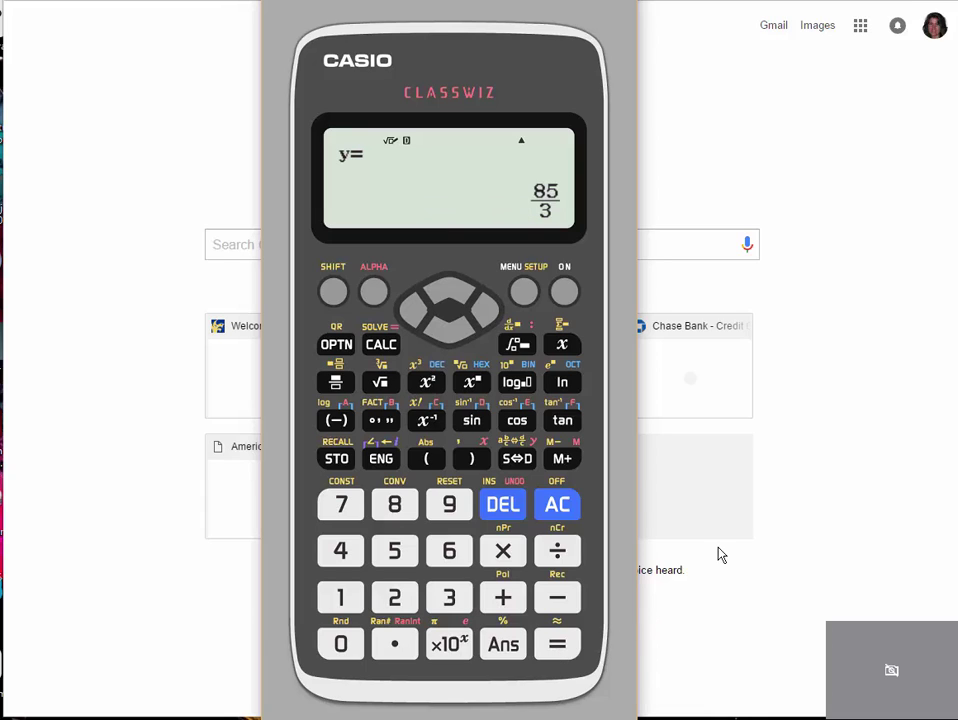
{"action": "left_click", "coordinate": [517, 459]}
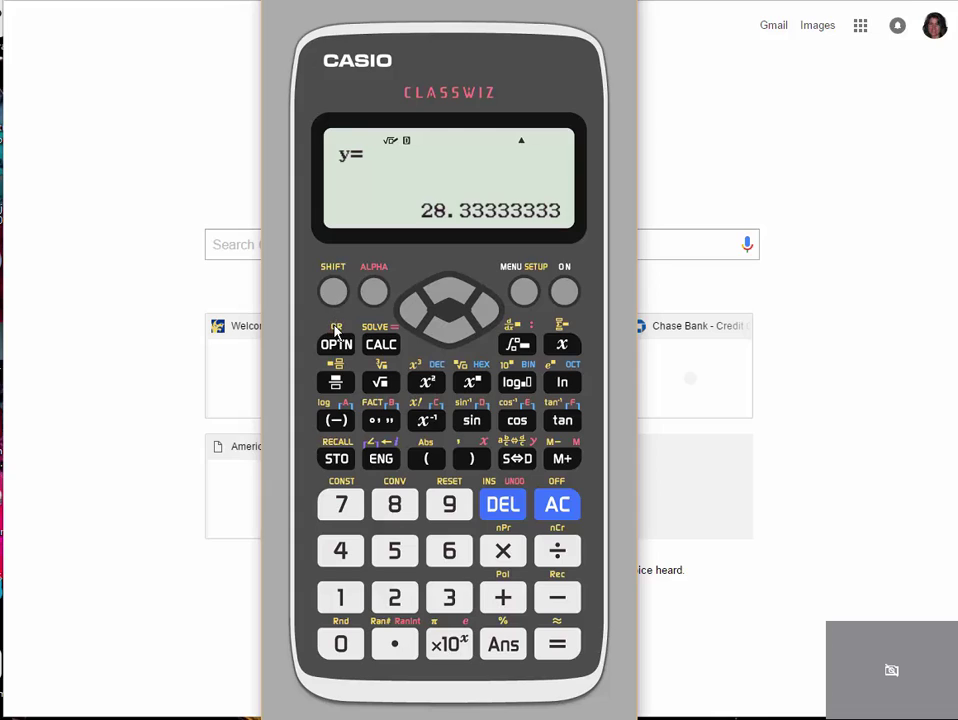
Generate a QR code of the solved system using SHIFT and OPTN
{"action": "left_click", "coordinate": [336, 294]}
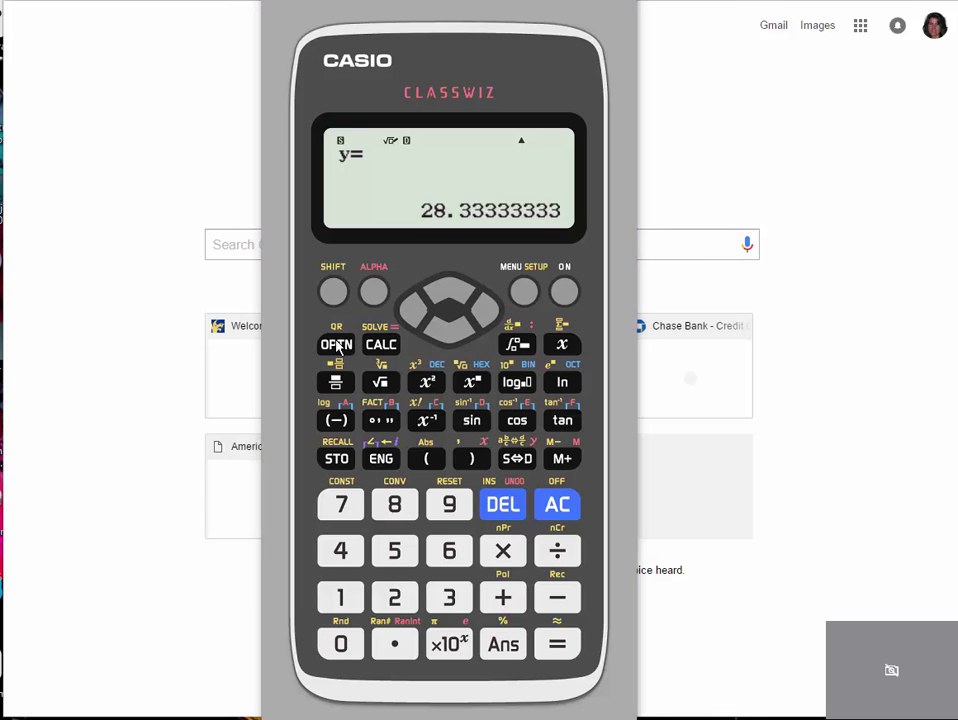
{"action": "left_click", "coordinate": [337, 345]}
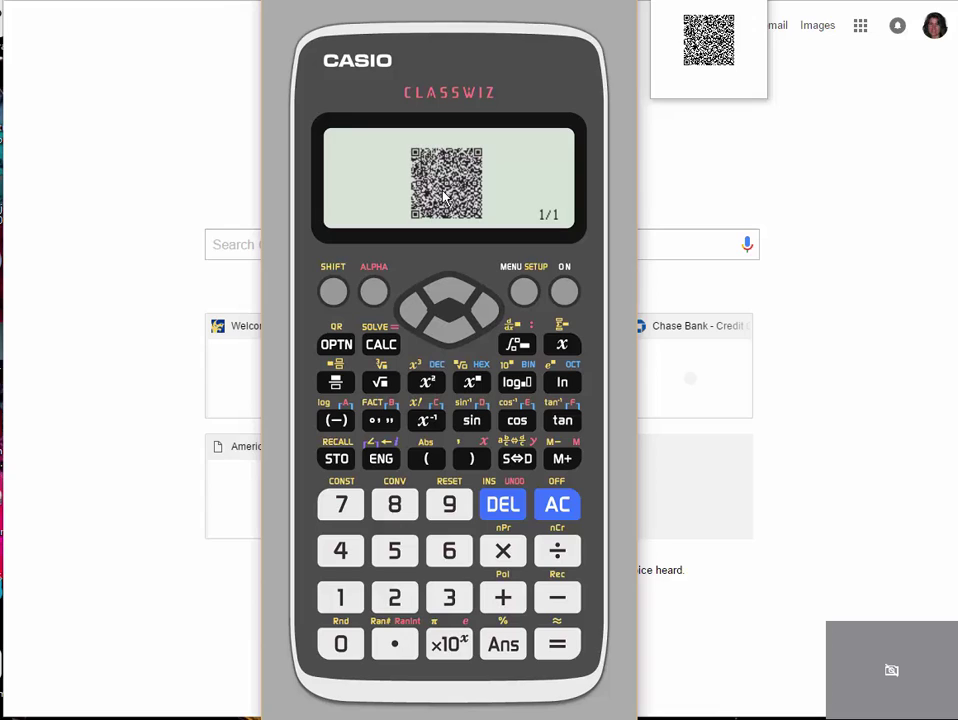
Close the emulator and review the online solution x = 170/3, y = 85/3 with its graph
{"action": "left_click", "coordinate": [712, 53]}
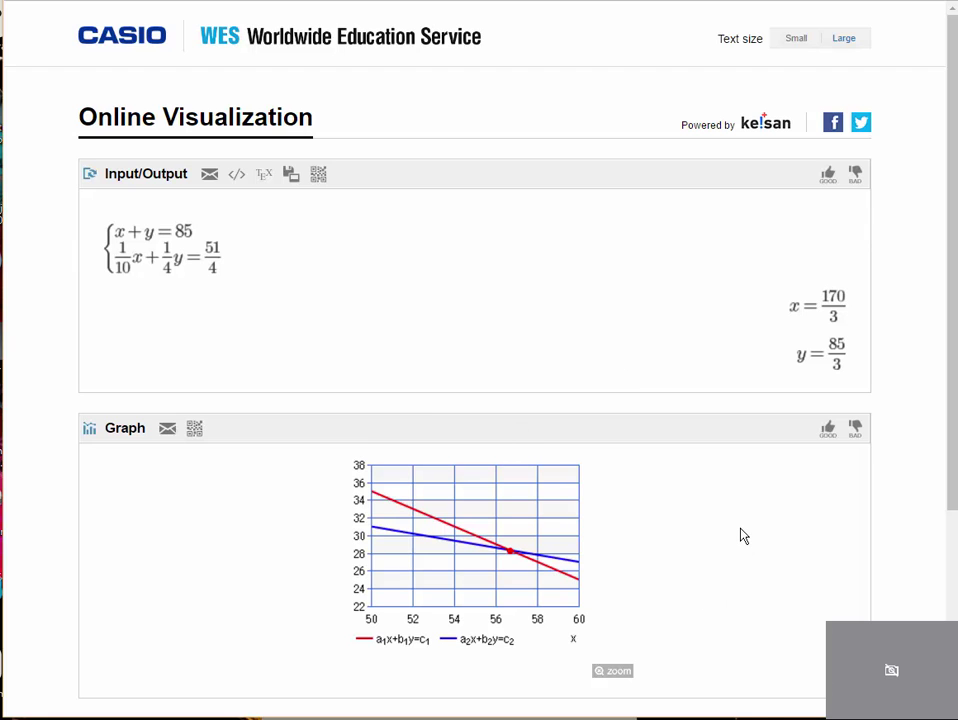
{"action": "scroll", "coordinate": [741, 536], "scroll_direction": "down", "scroll_amount": 2}
{"action": "scroll", "coordinate": [741, 536], "scroll_direction": "up", "scroll_amount": 2}
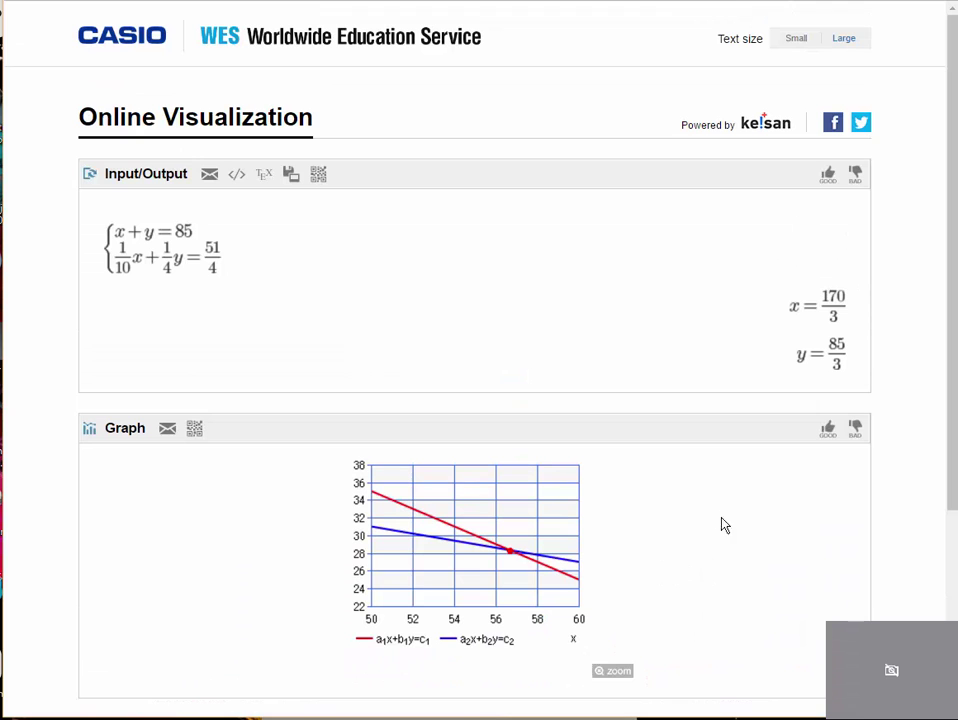